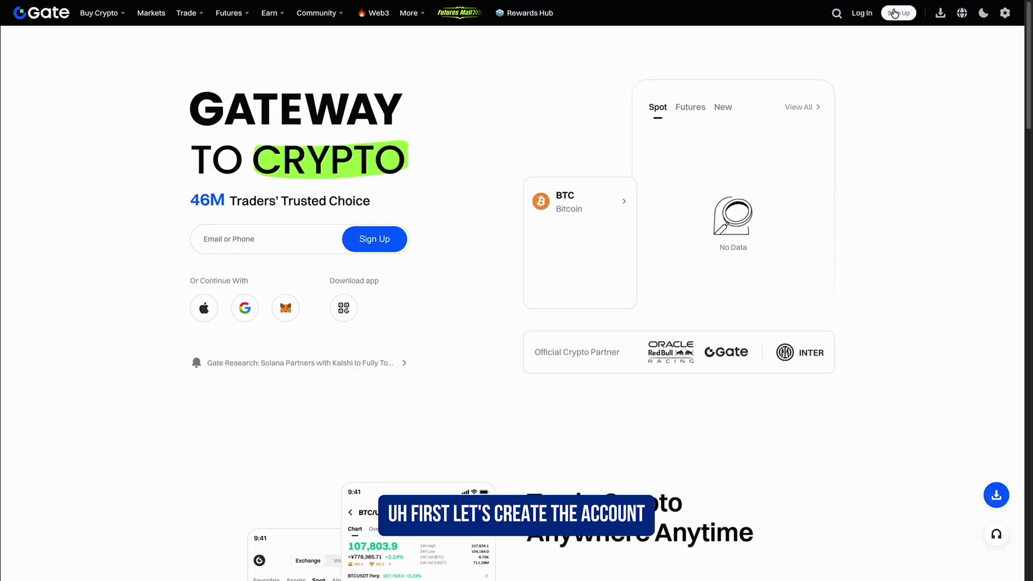
click(898, 13)
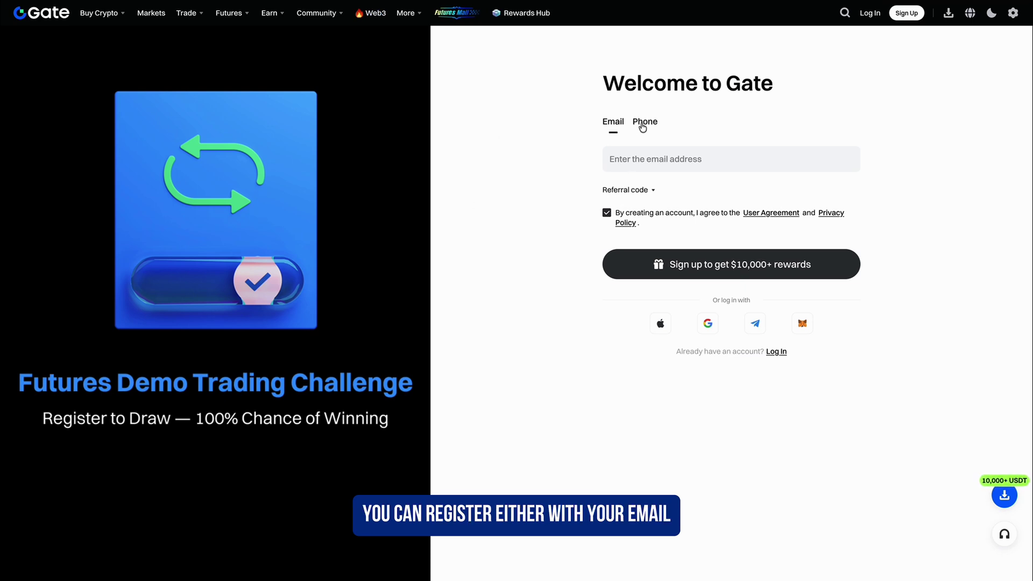
click(619, 190)
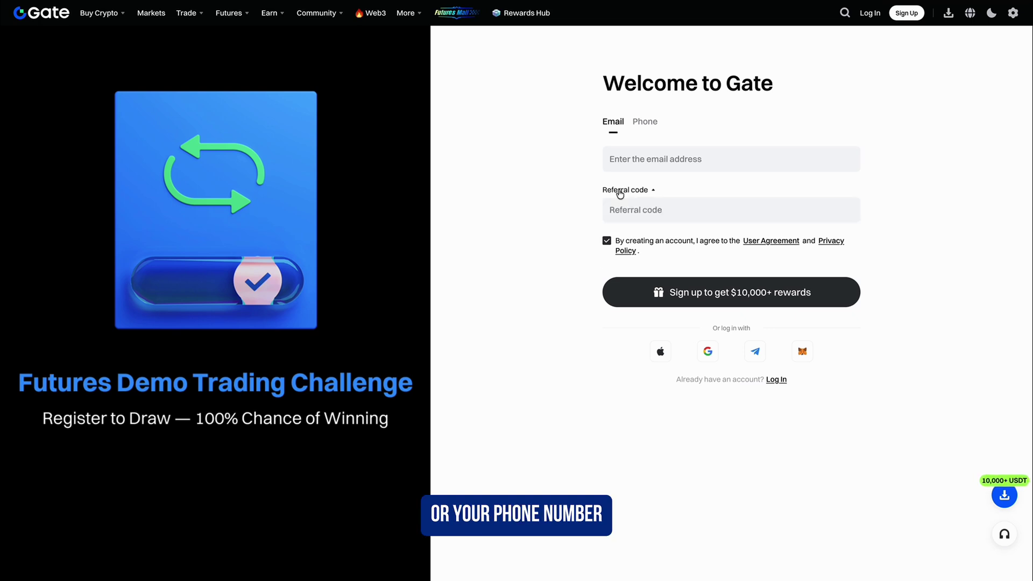
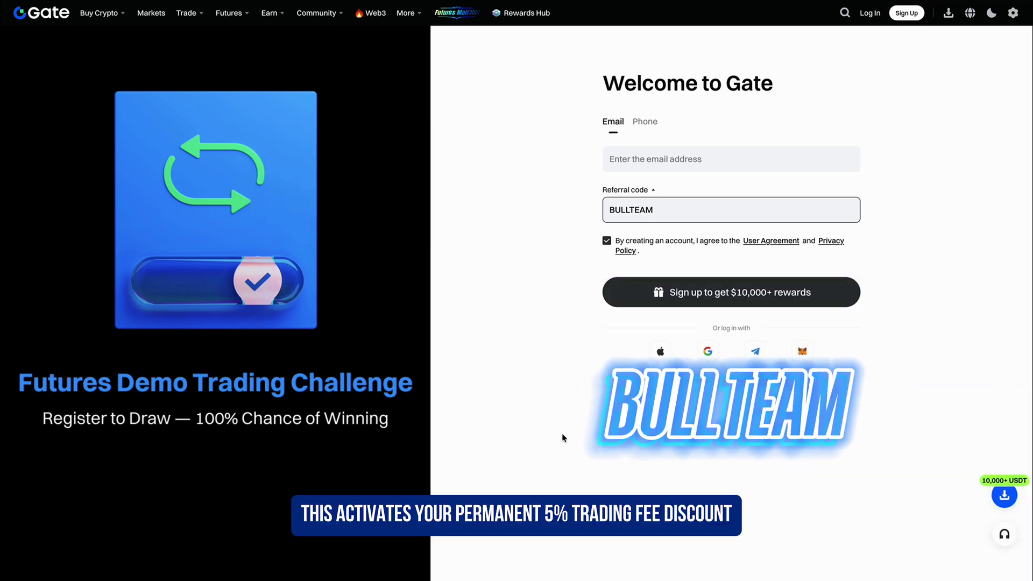
click(560, 439)
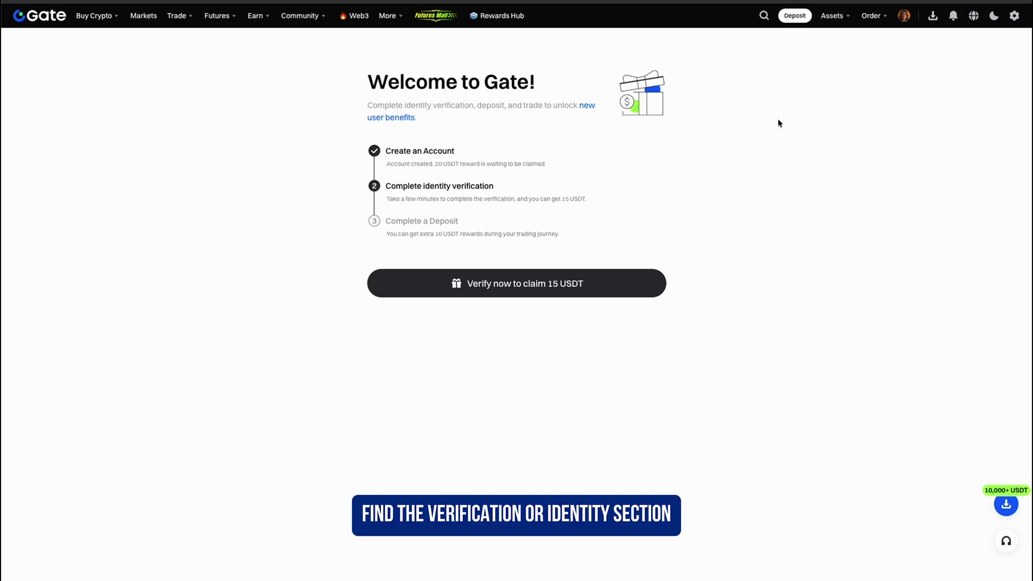
- From the profile's Identification page, begin standard identity verification using the browser option
click(903, 16)
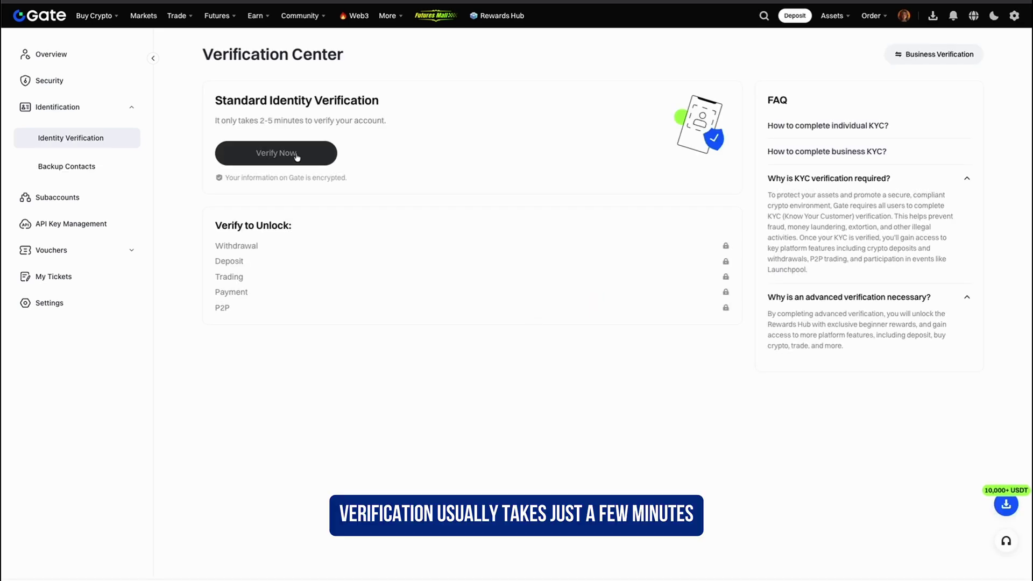
click(297, 157)
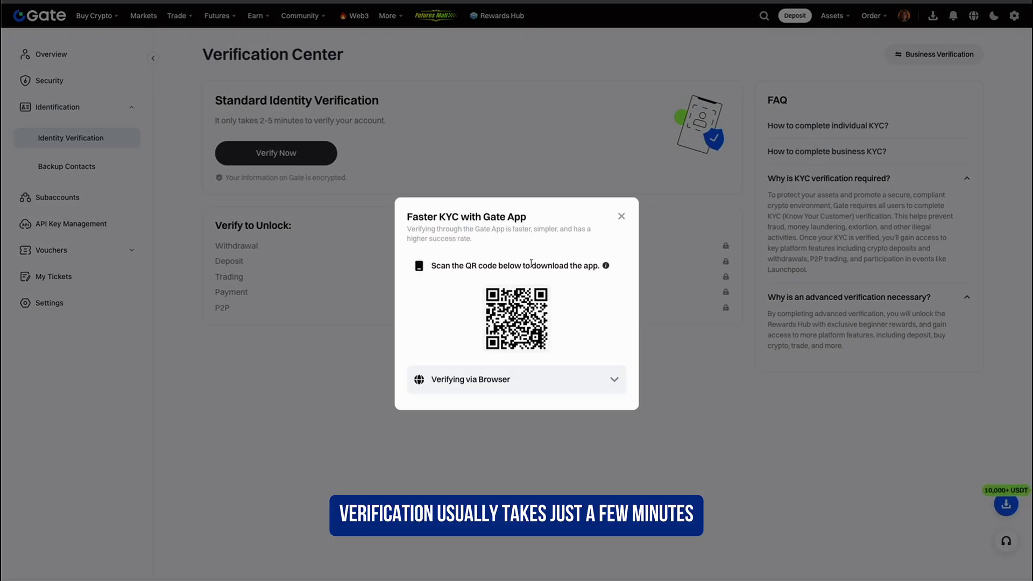
click(528, 380)
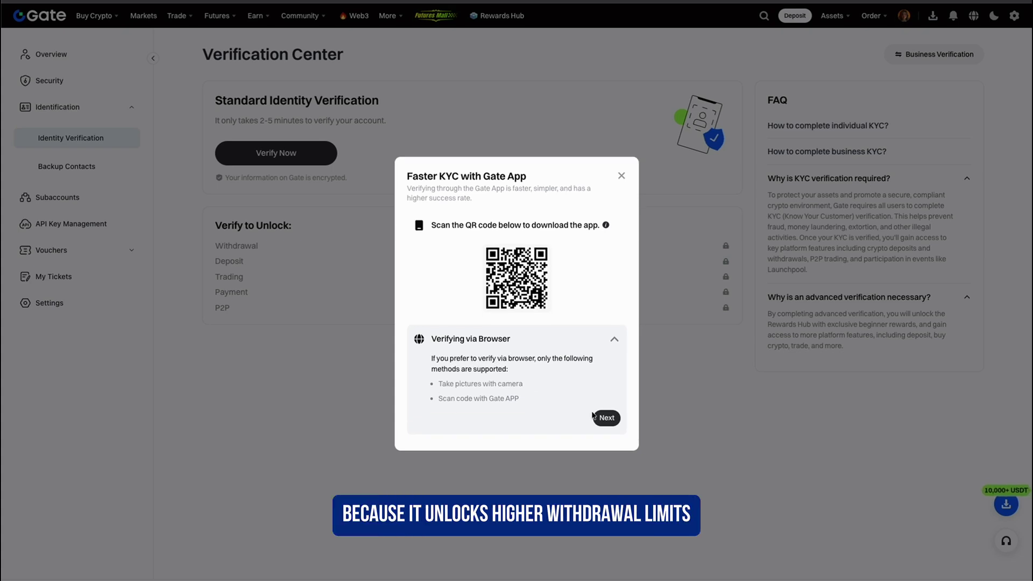
click(595, 417)
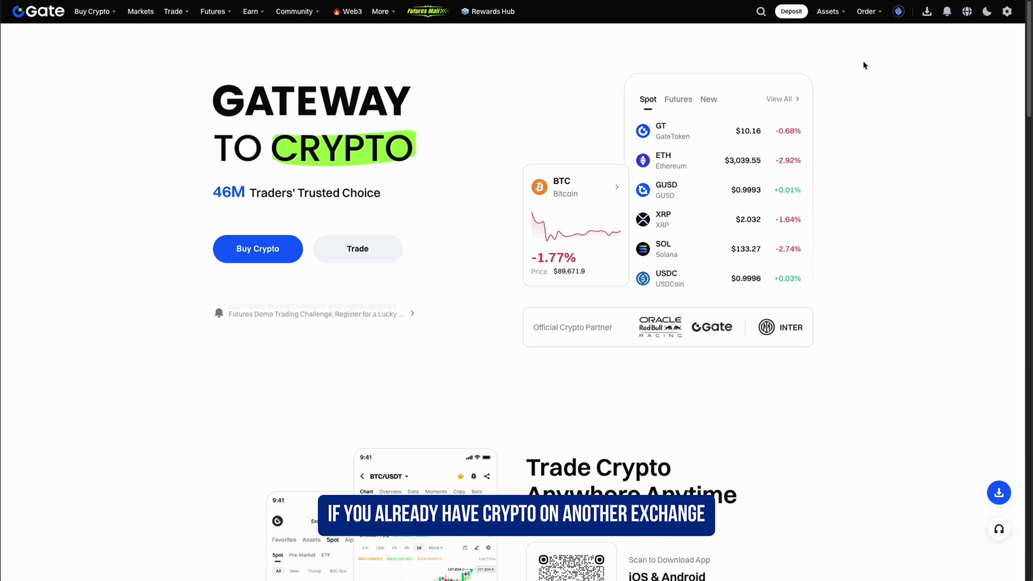
- Bring up the USDT on-chain deposit address on the BSC network
click(804, 15)
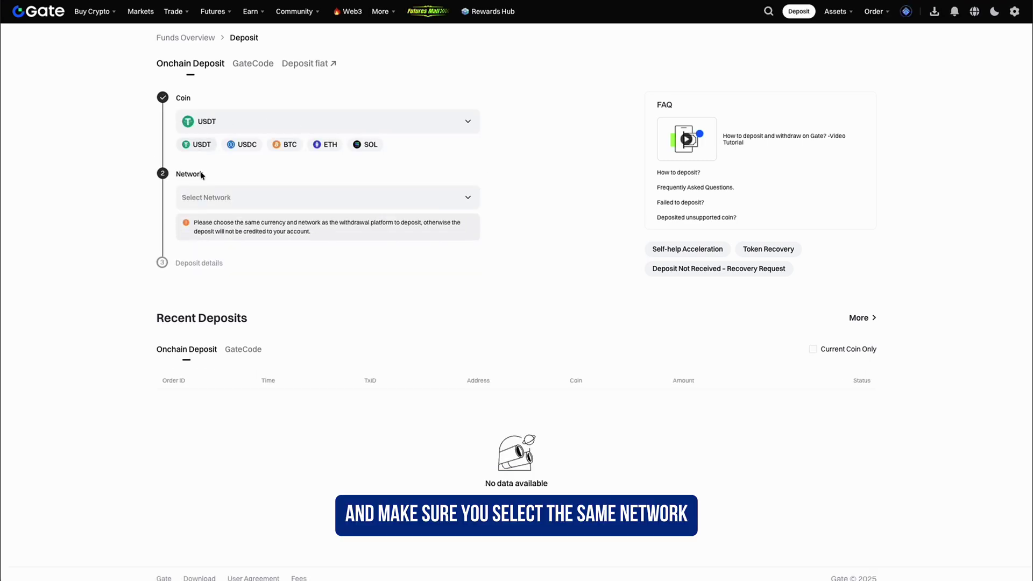
click(208, 197)
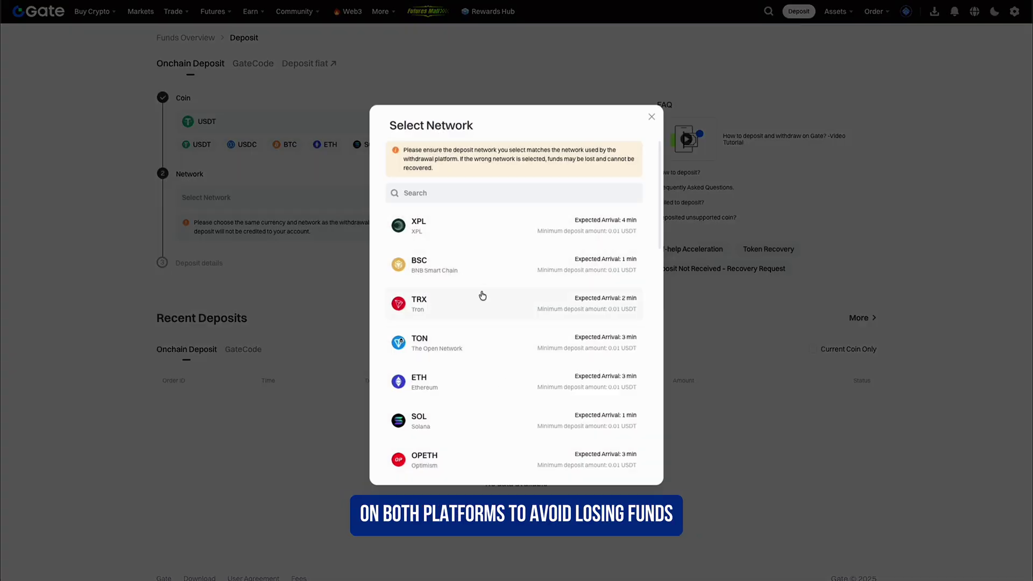
click(487, 269)
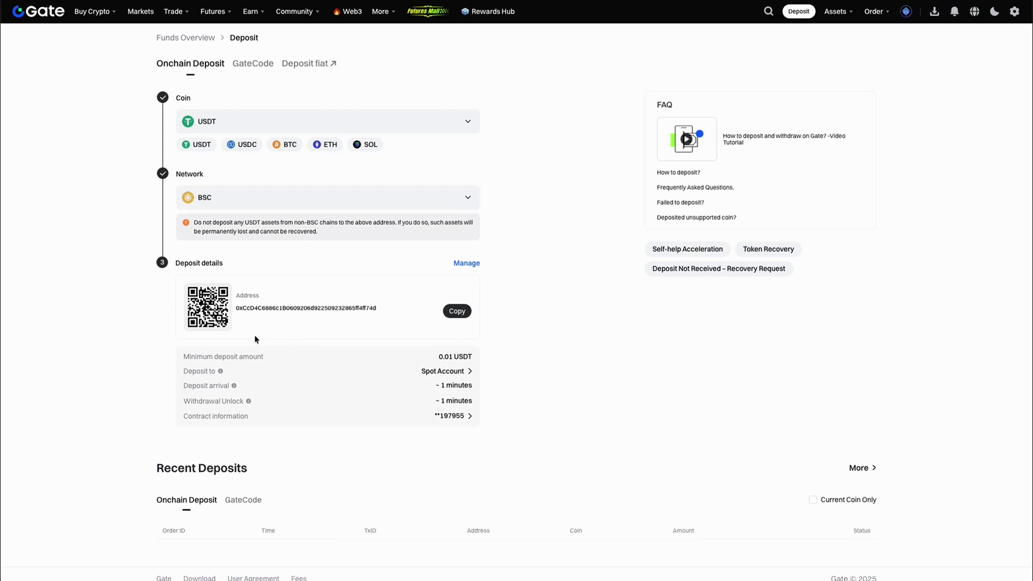
- On Buy & Sell, spend 100 USD for about 94.8 USDT and review the card payment methods
mouse_move(96, 15)
click(103, 56)
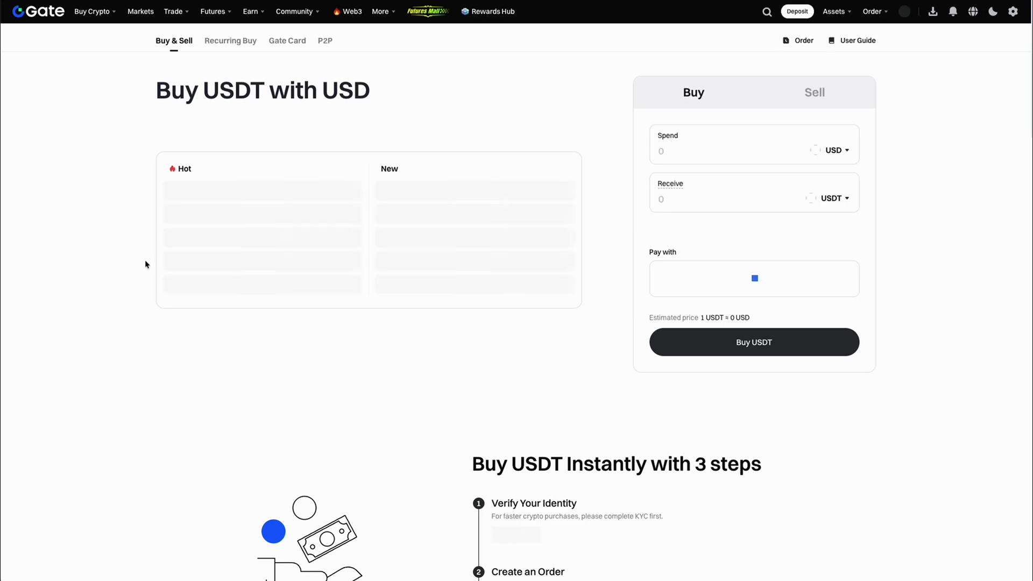
click(713, 141)
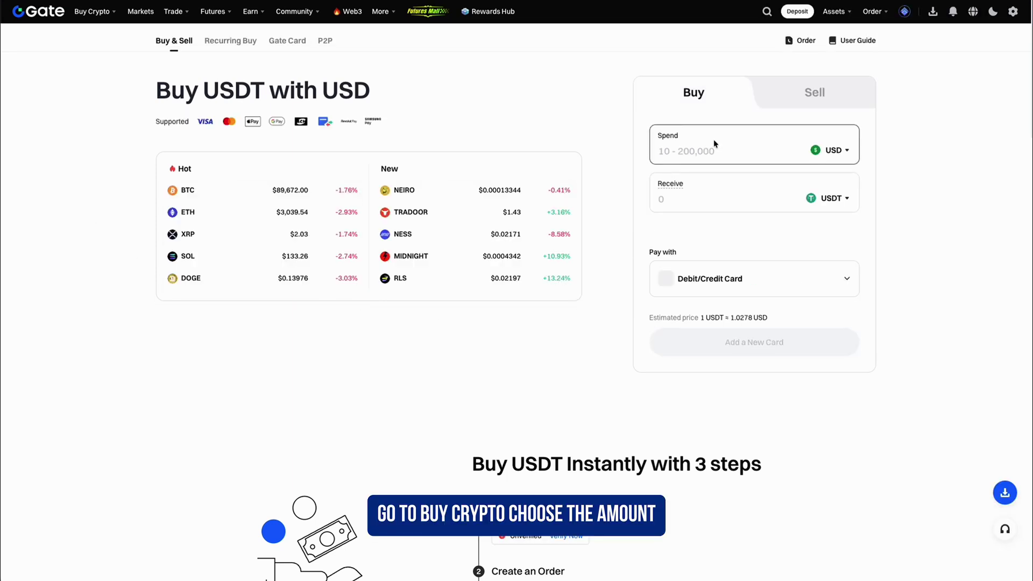
text(100)
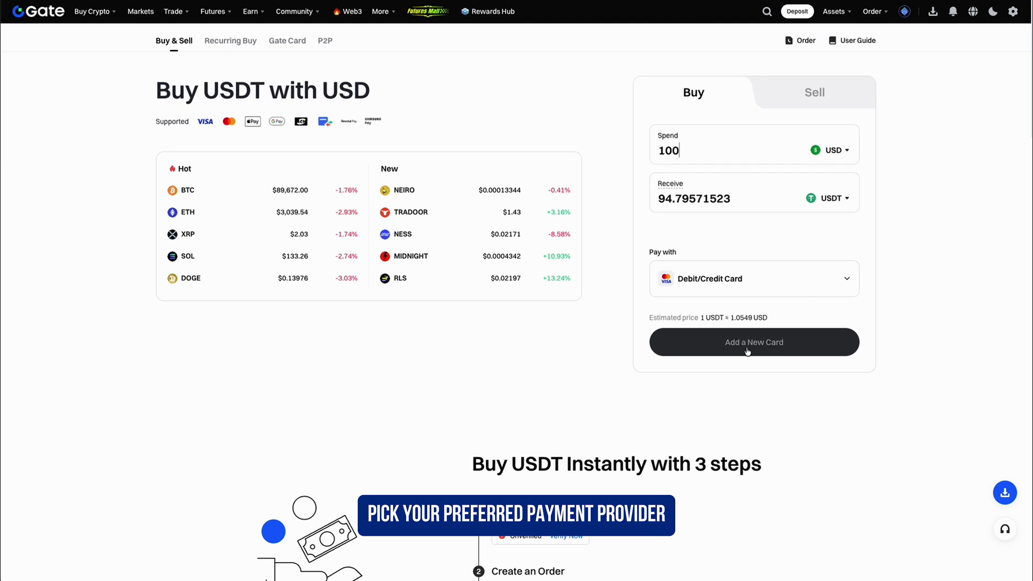
click(773, 287)
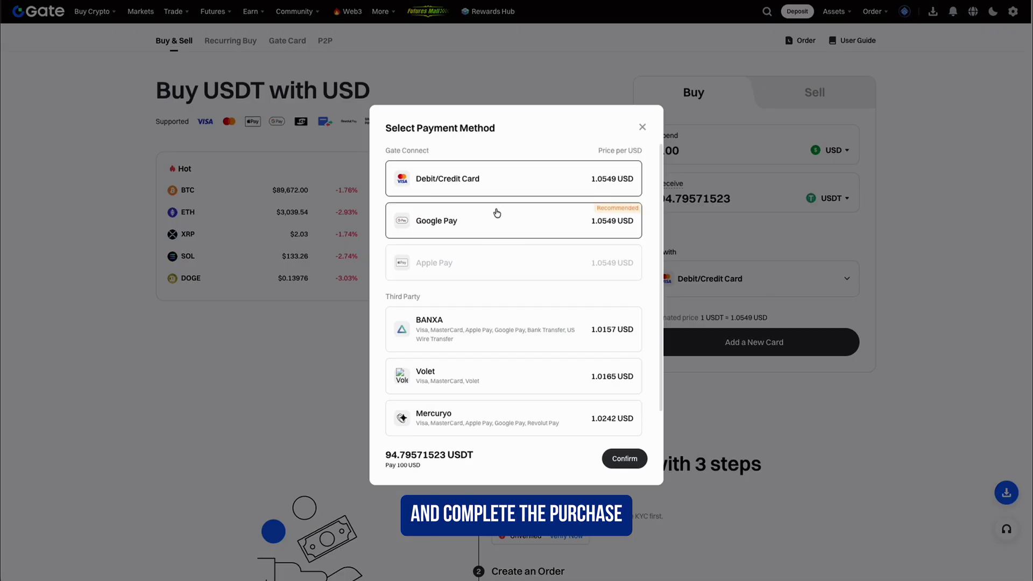
scroll(456, 371, down, 1)
scroll(457, 358, up, 1)
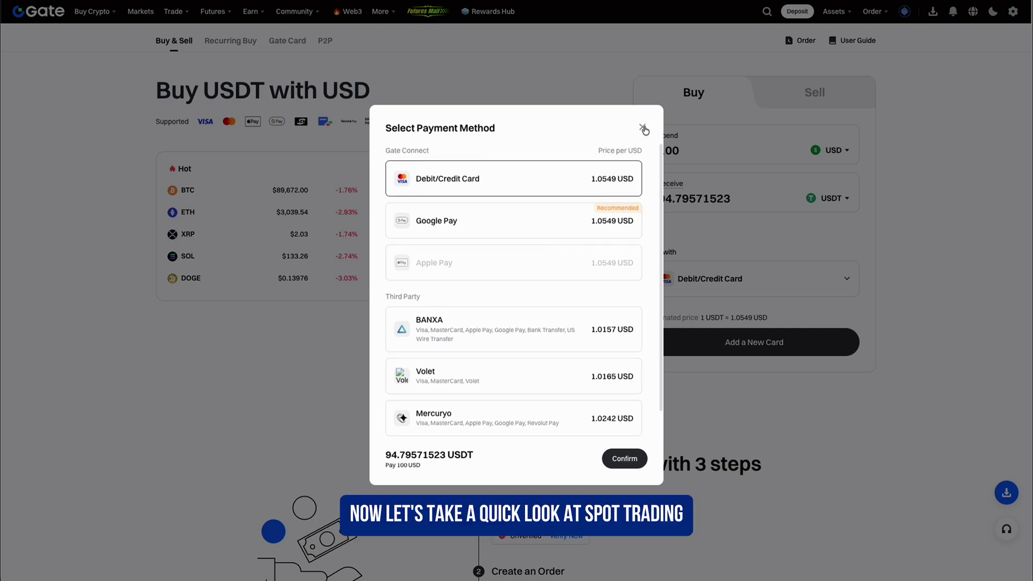
click(642, 128)
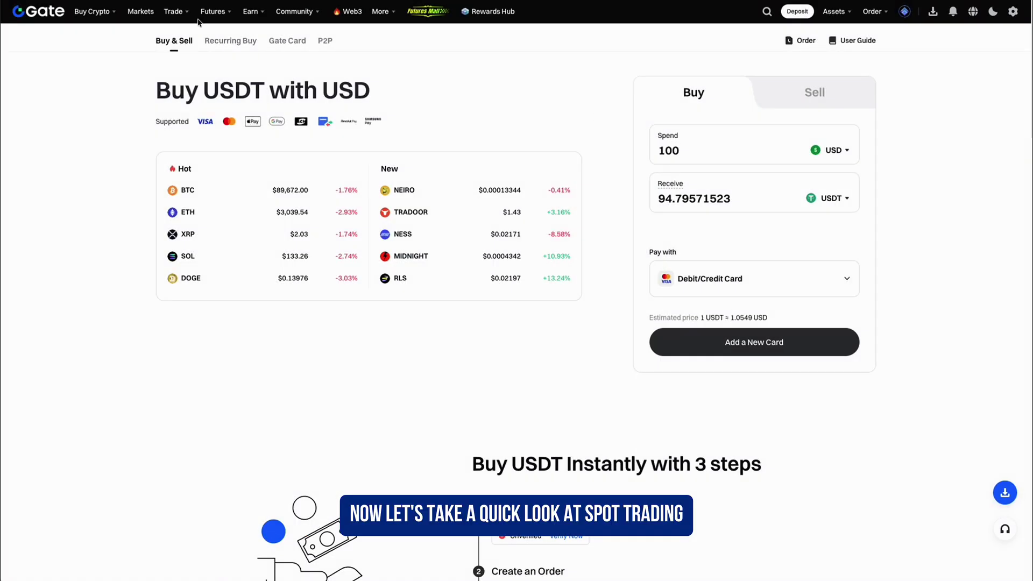
- On the BTC/USDT spot page, switch the buy order between Market and Limit, ending on Market
mouse_move(175, 11)
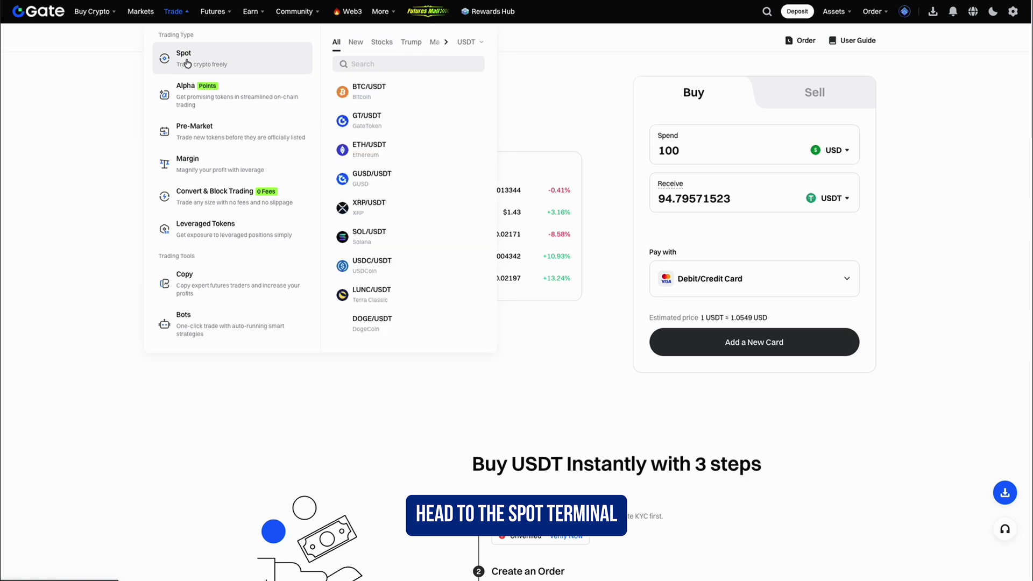
click(184, 54)
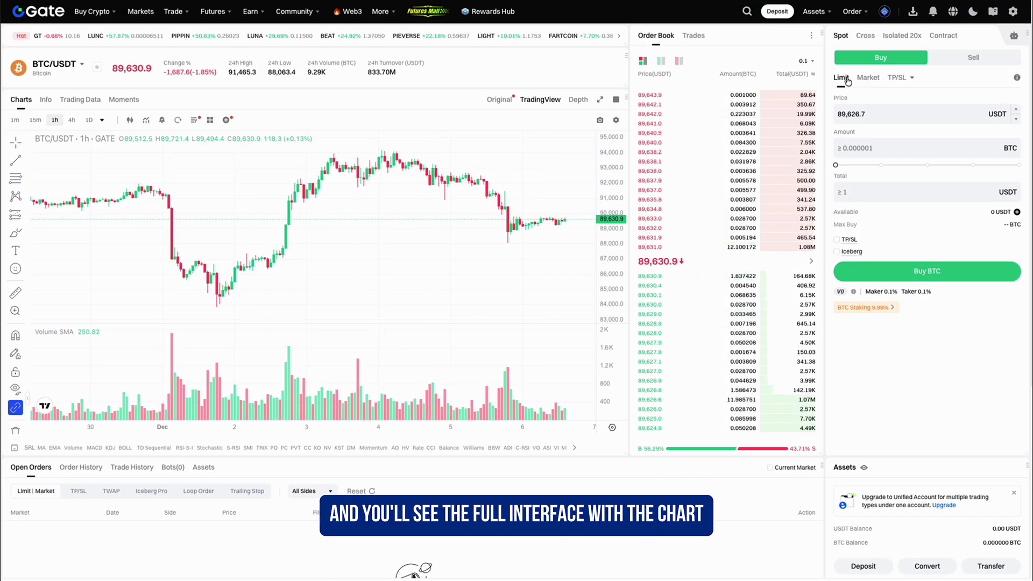
mouse_move(842, 169)
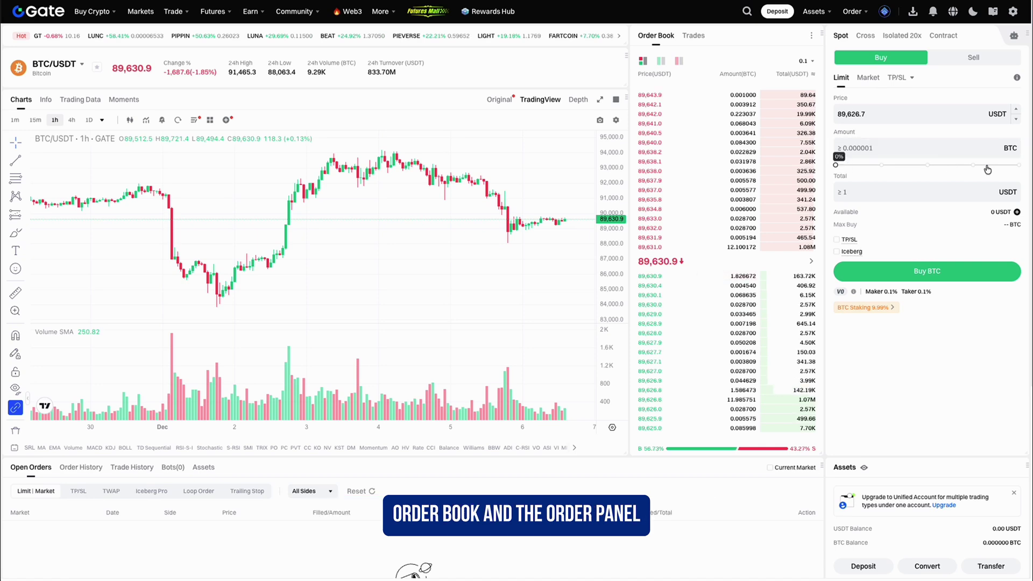
click(868, 77)
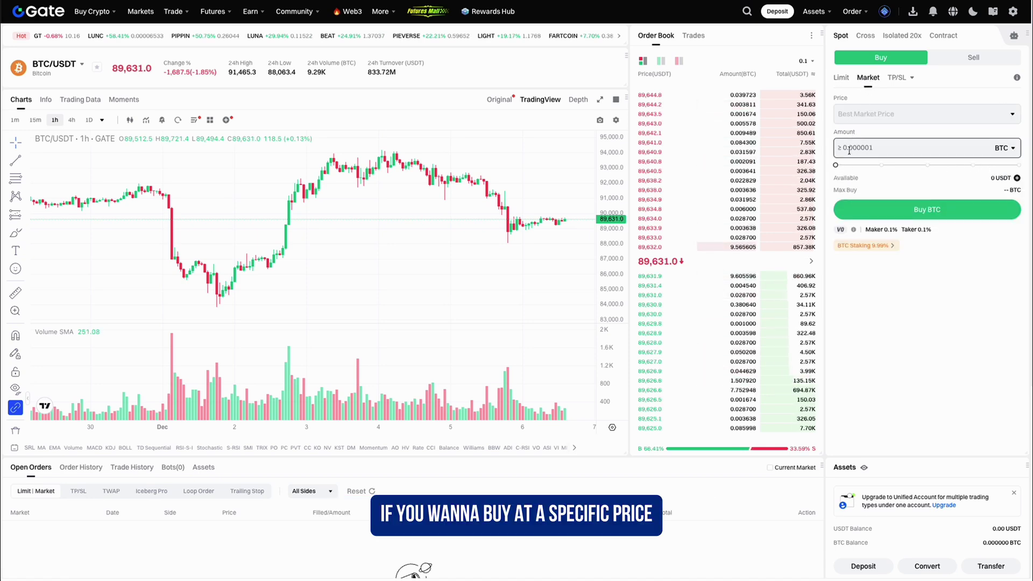
click(841, 78)
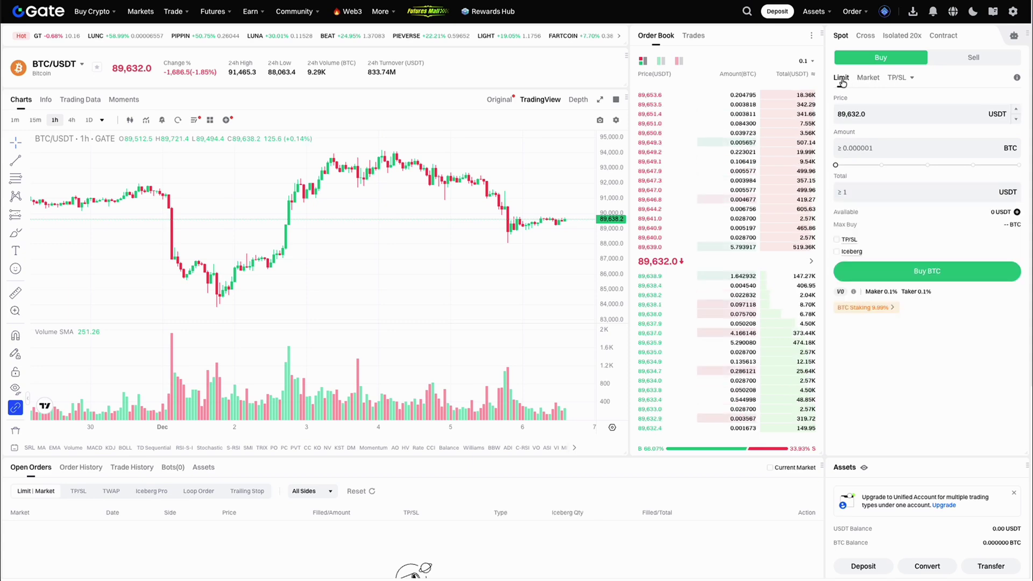
click(866, 77)
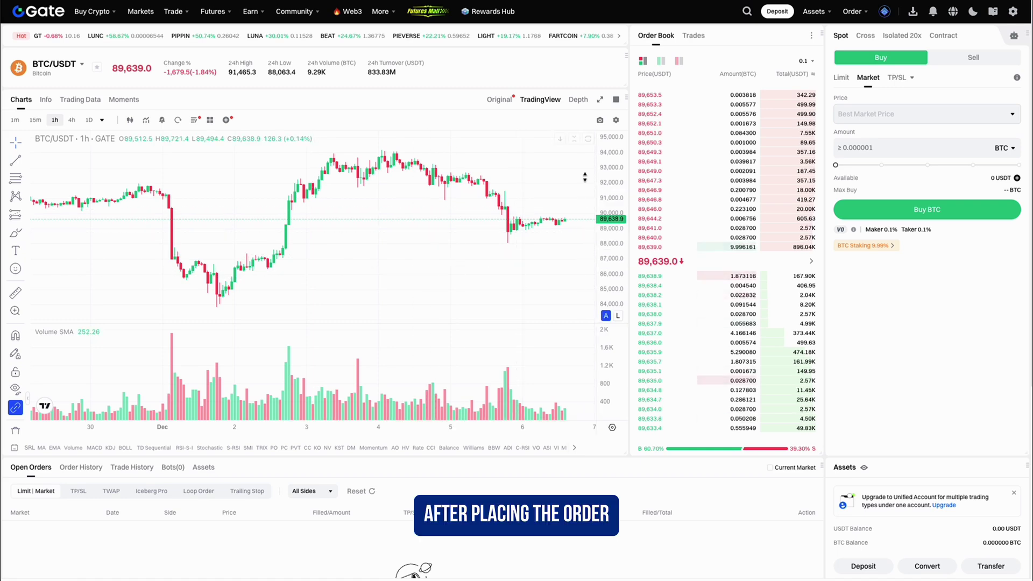
- On BTCUSDT perpetual futures, raise leverage from 10x to about 50x and widen the chart's price range
mouse_move(220, 18)
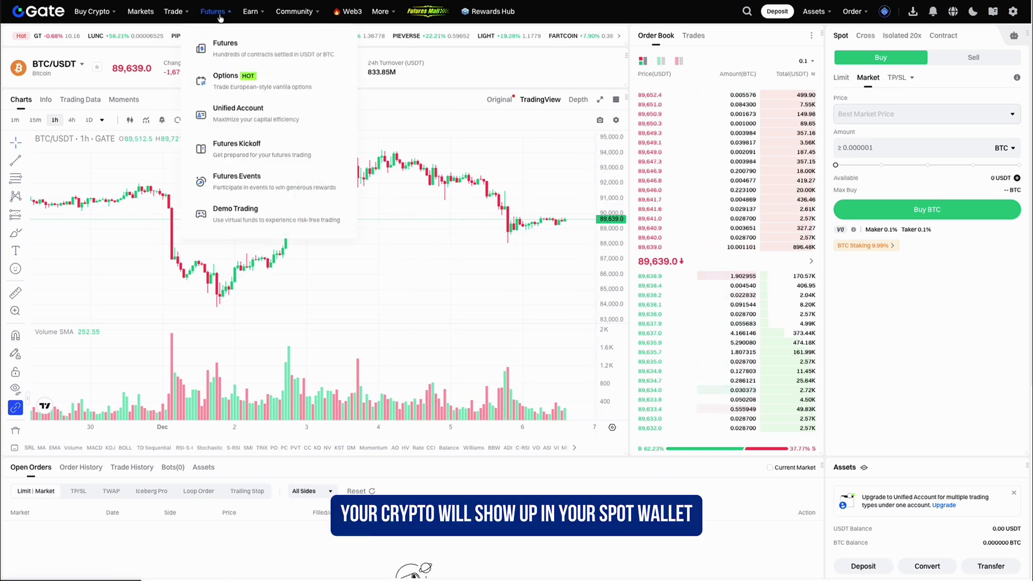
click(225, 47)
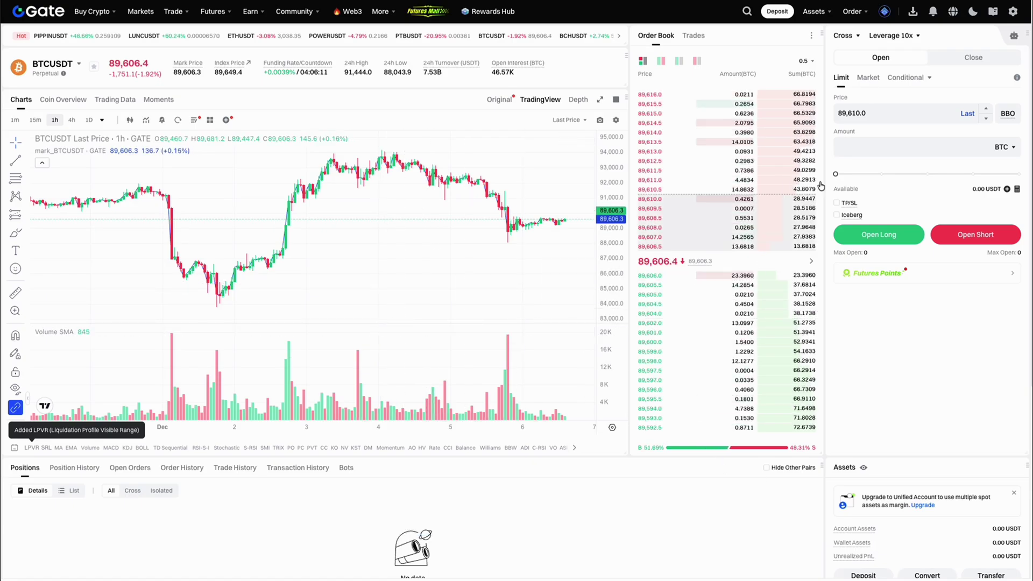
click(907, 37)
drag(425, 282, 496, 289)
click(538, 390)
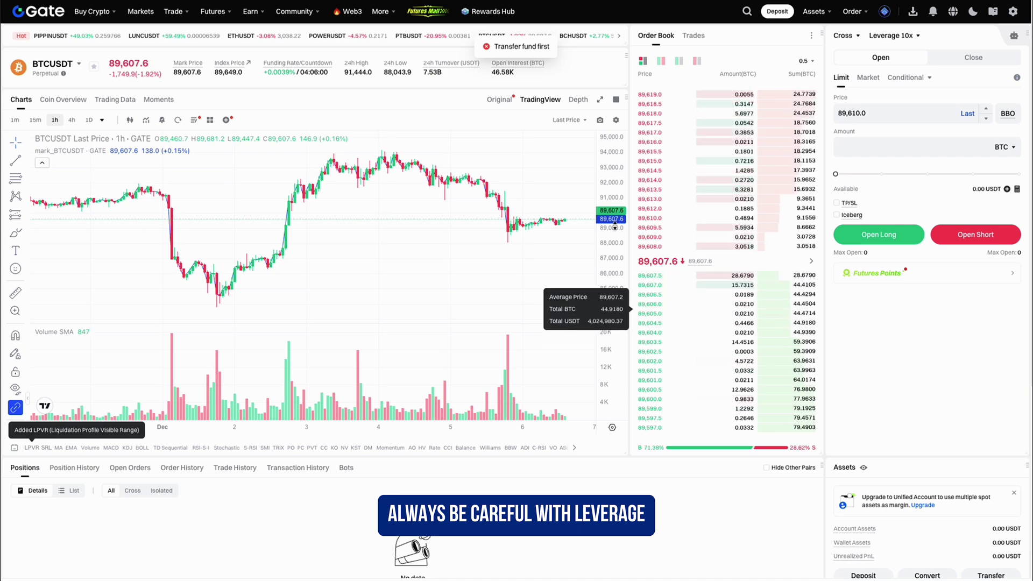
drag(616, 252, 616, 275)
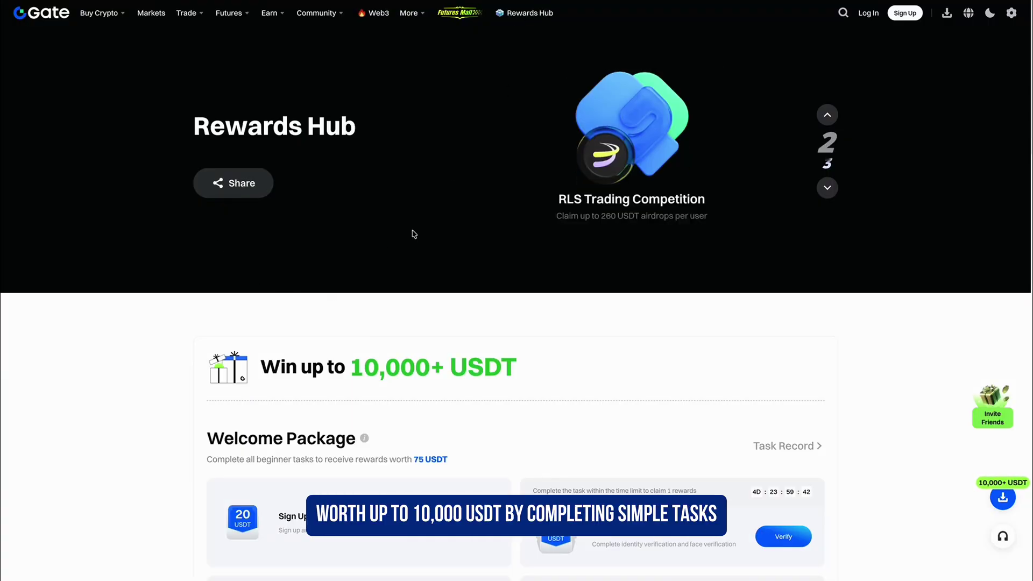
- Scroll down through the Rewards Hub welcome-package tasks and back up slightly
scroll(155, 331, down, 1)
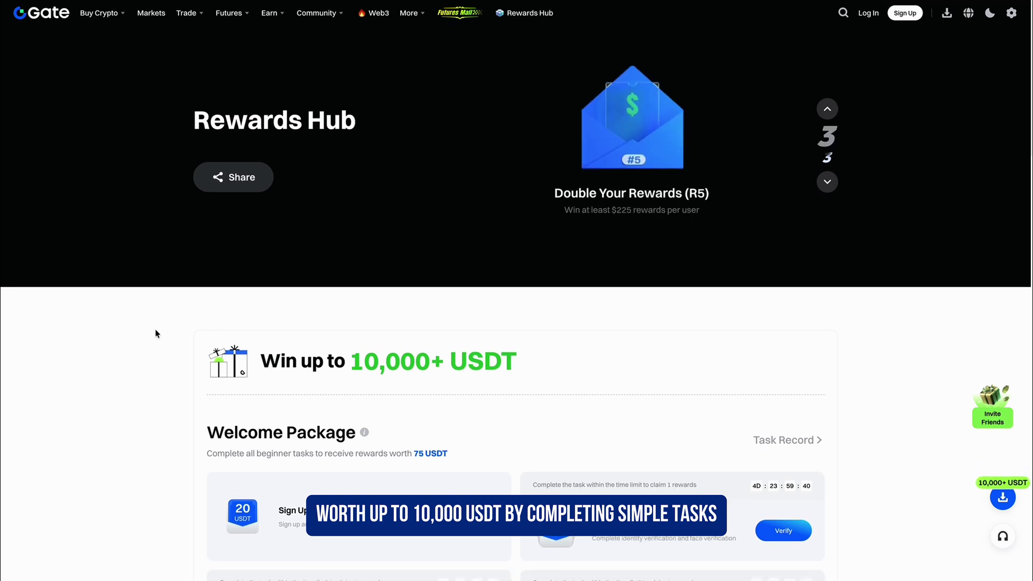
scroll(155, 333, down, 2)
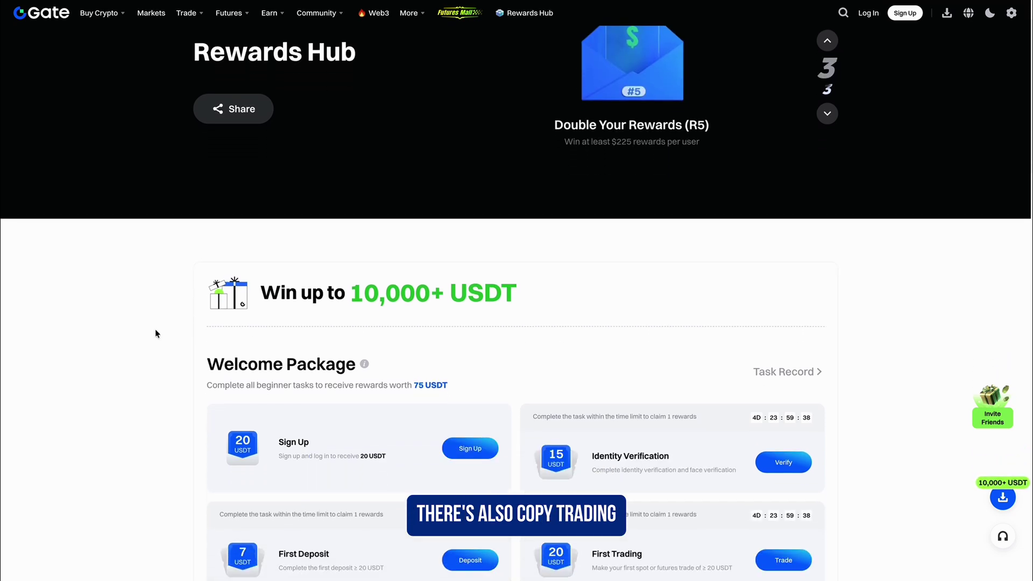
scroll(156, 334, down, 2)
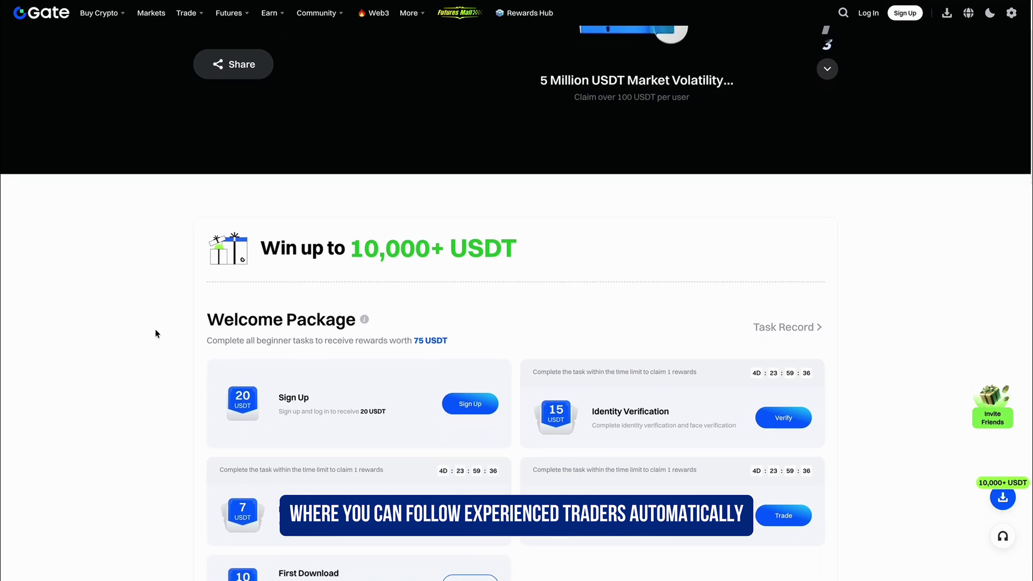
scroll(155, 333, down, 1)
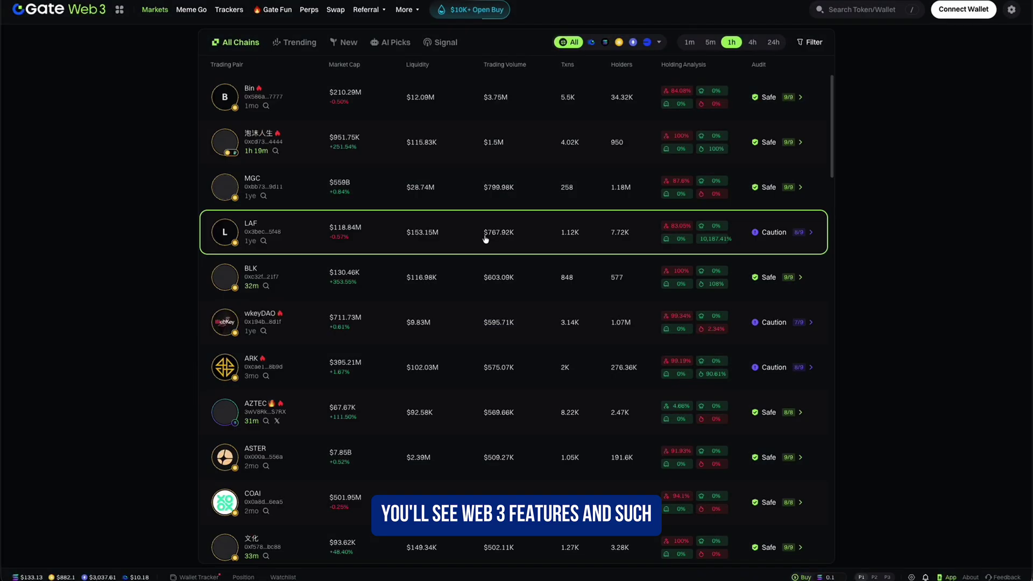
scroll(485, 239, down, 8)
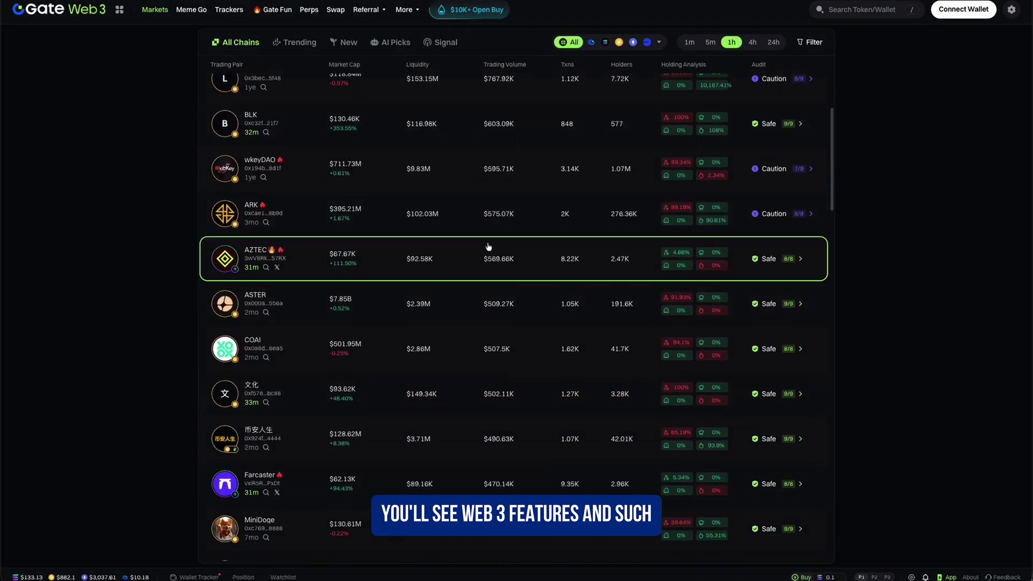
scroll(489, 255, up, 8)
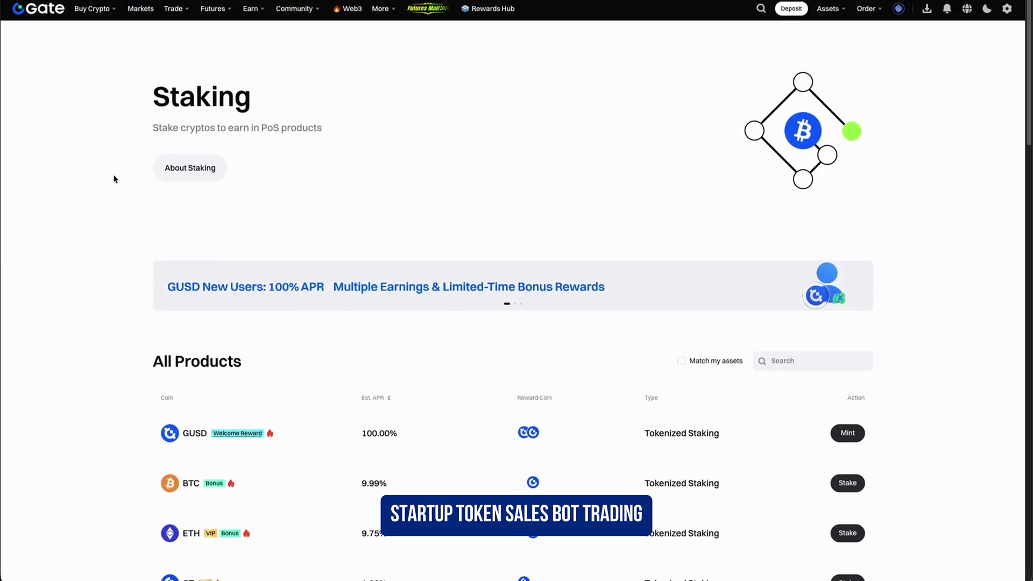
- Scroll through the Staking products, Futures Copy Trading and the Bot Copy Trading trader grid
scroll(99, 189, down, 6)
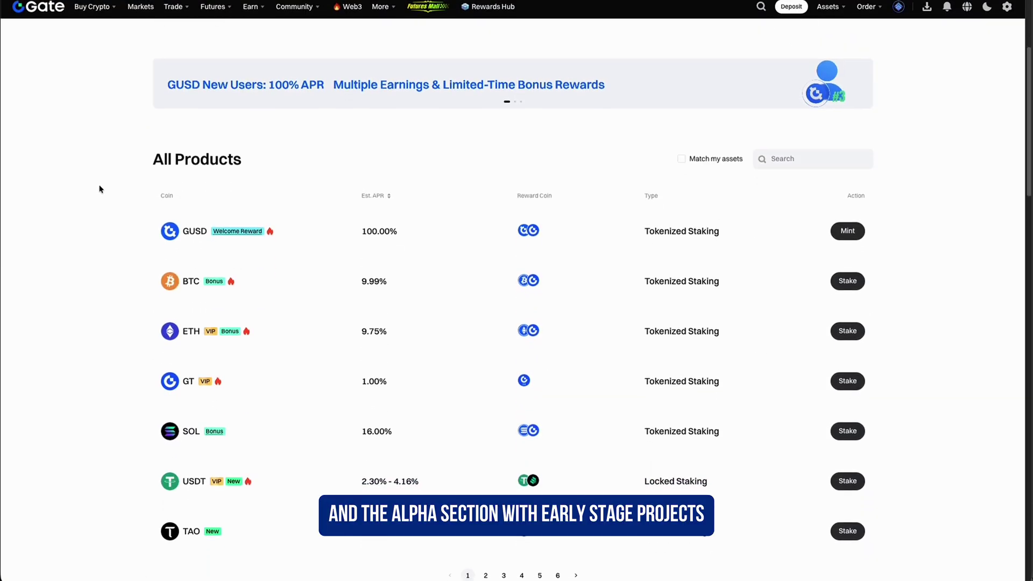
scroll(99, 189, up, 6)
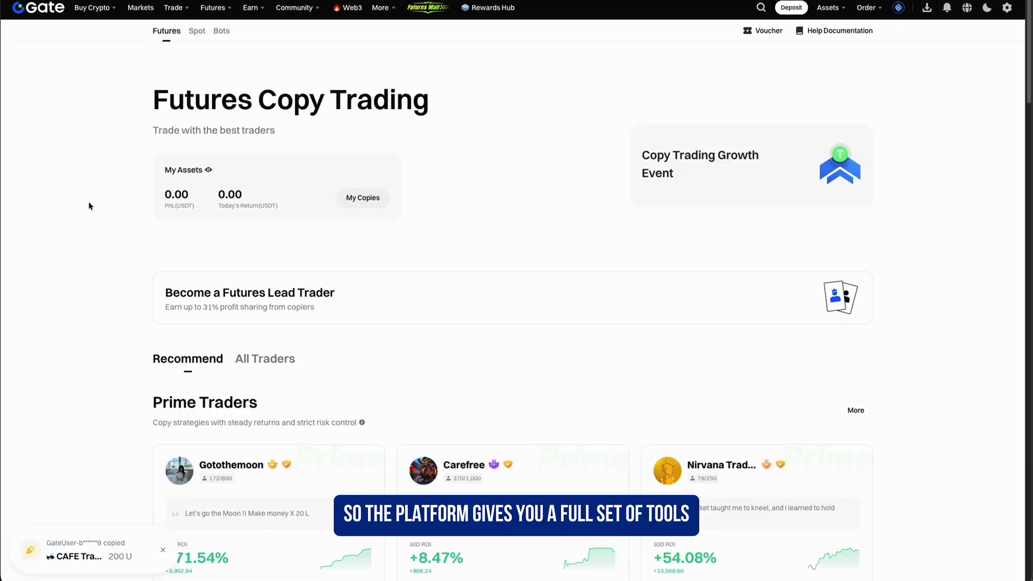
scroll(81, 253, down, 3)
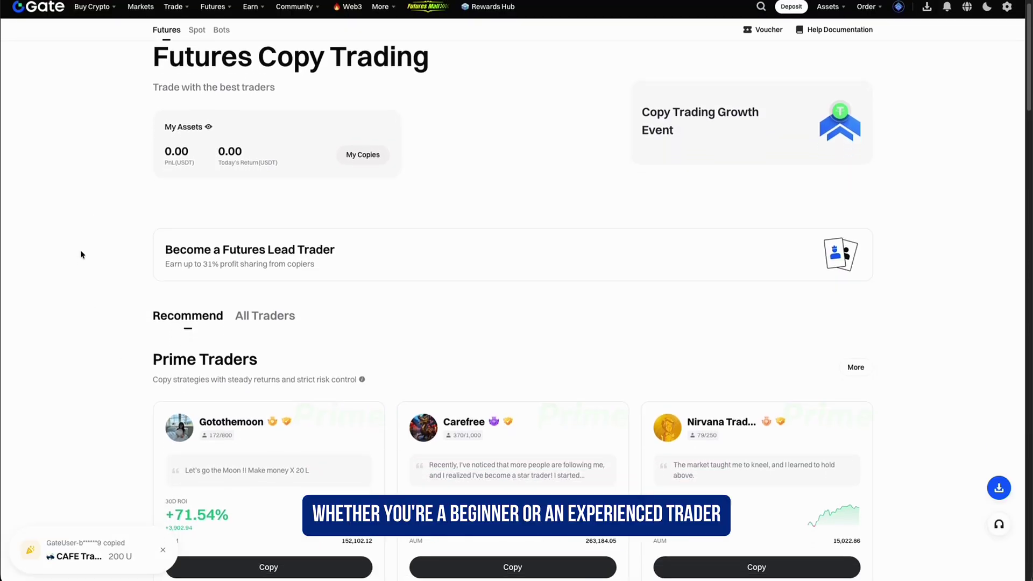
scroll(81, 253, down, 6)
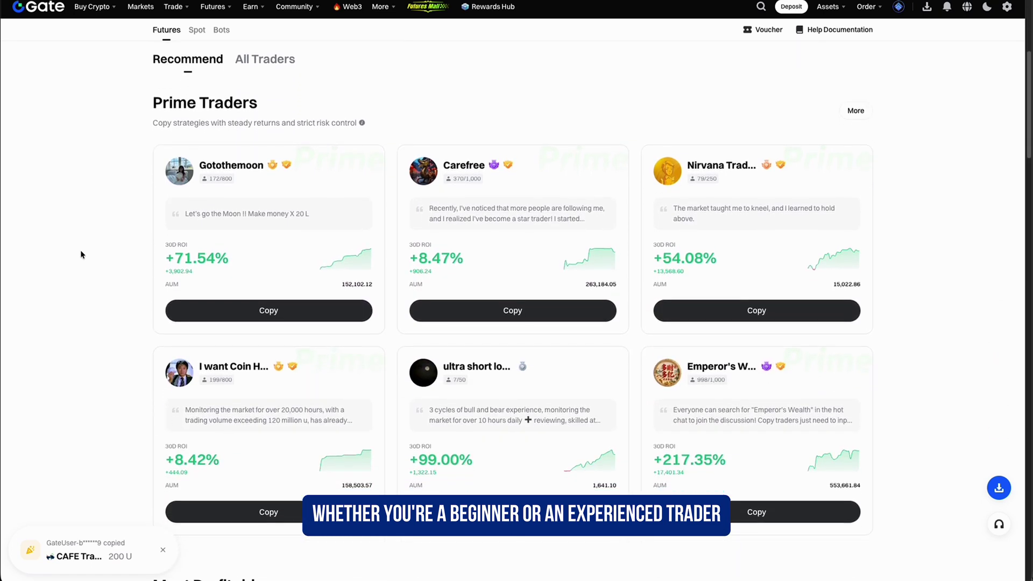
scroll(81, 253, down, 8)
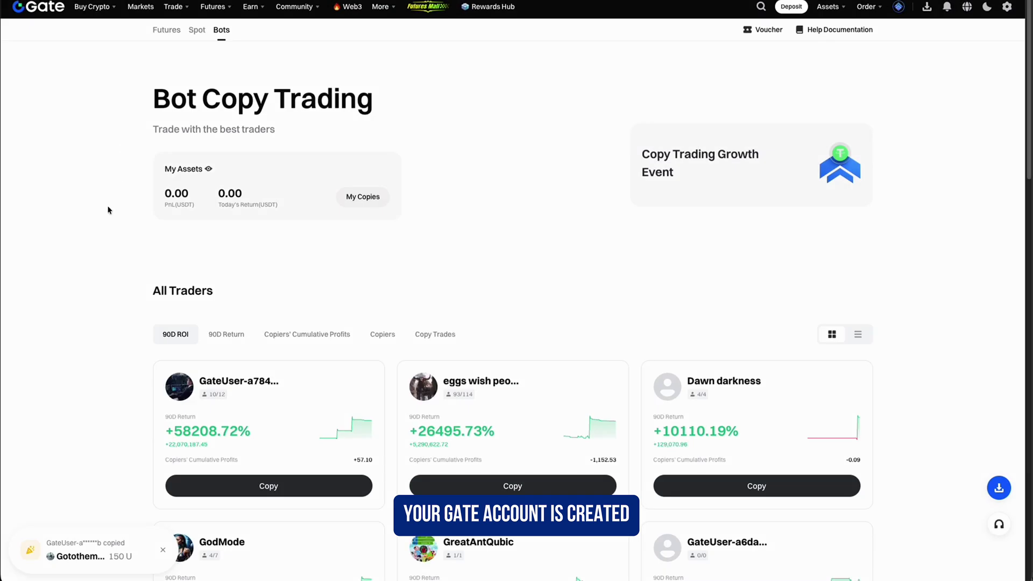
scroll(91, 255, down, 3)
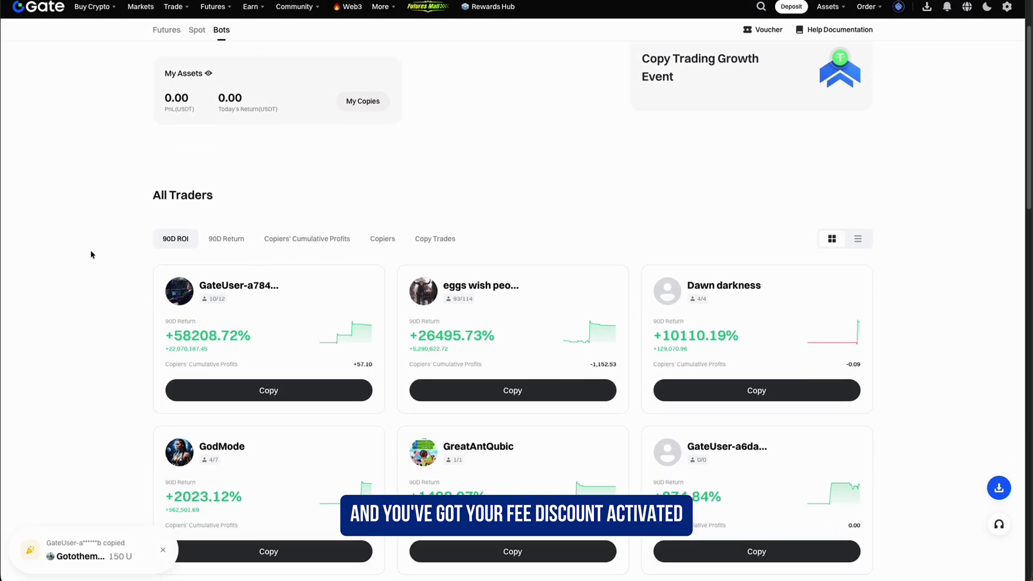
scroll(91, 255, down, 5)
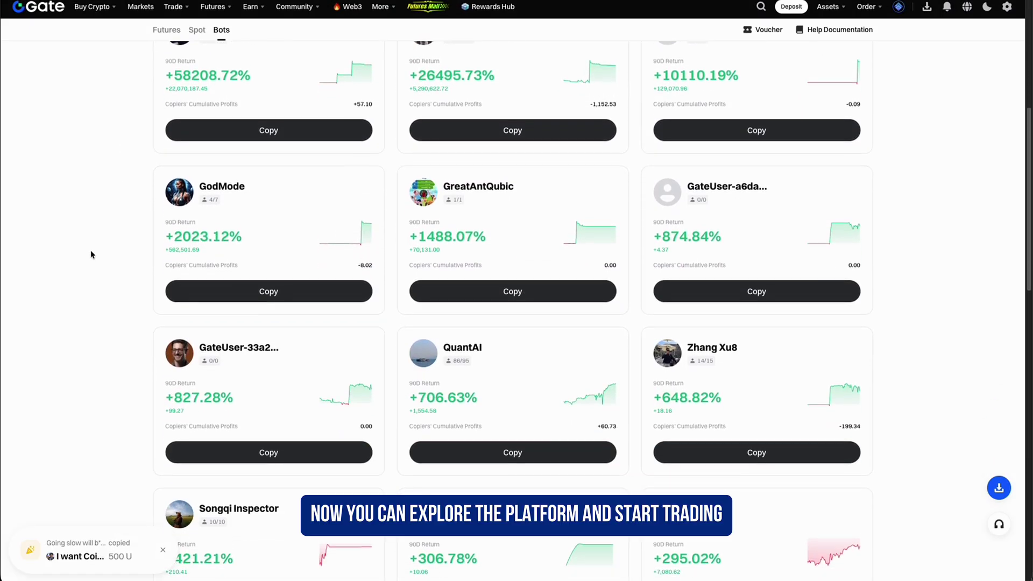
scroll(91, 255, down, 5)
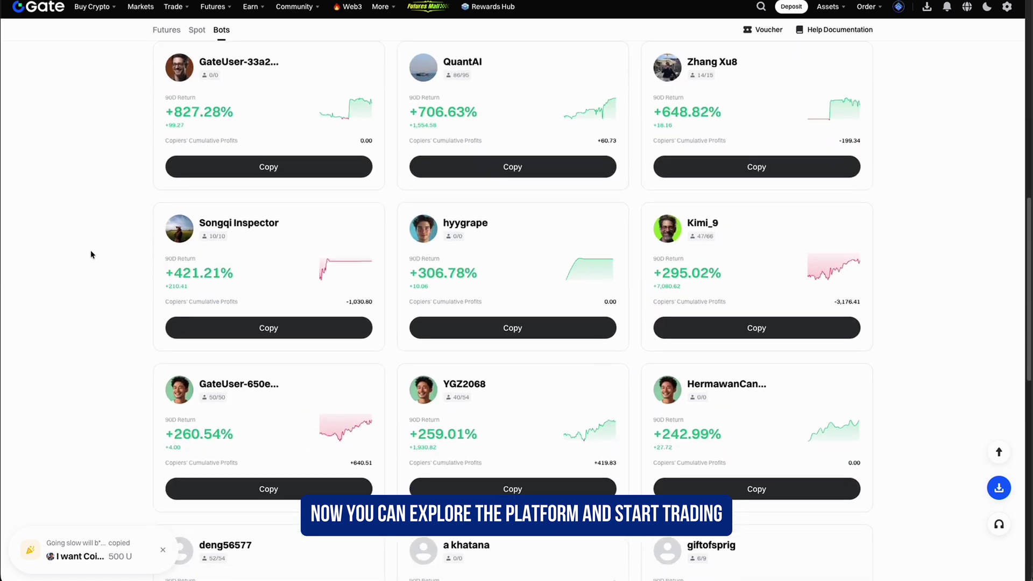